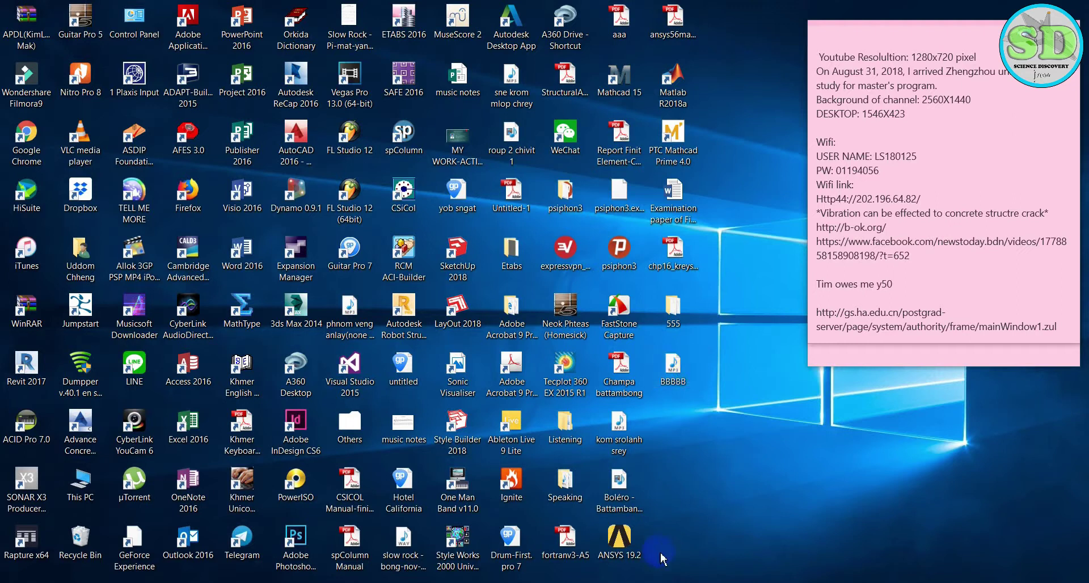
# - Launch Mechanical APDL 19.2 from the ANSYS 19.2 desktop folder and maximize its main window
pyautogui.click(641, 558)
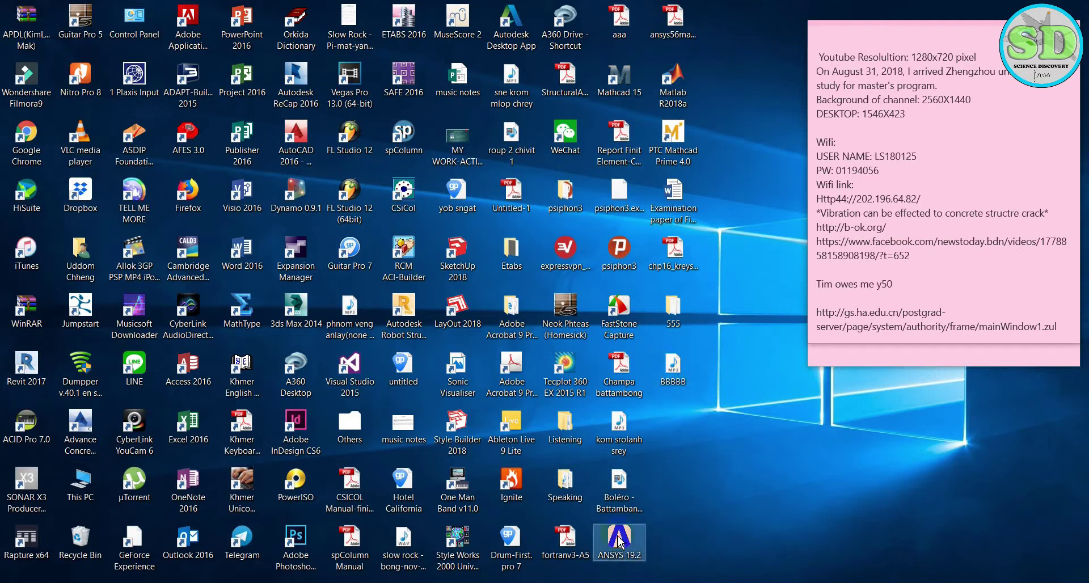
pyautogui.doubleClick(621, 543)
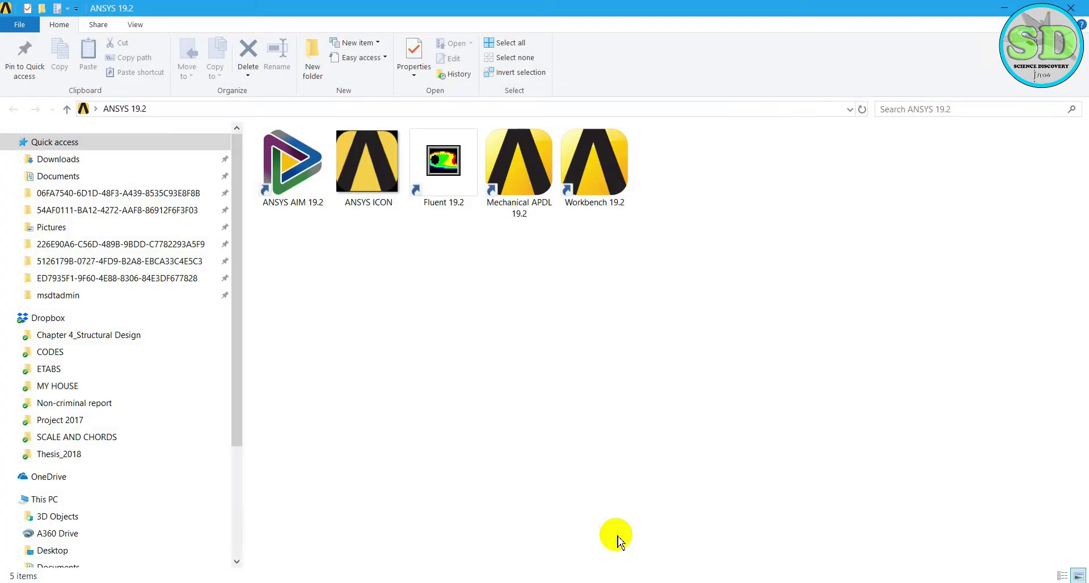
pyautogui.click(521, 177)
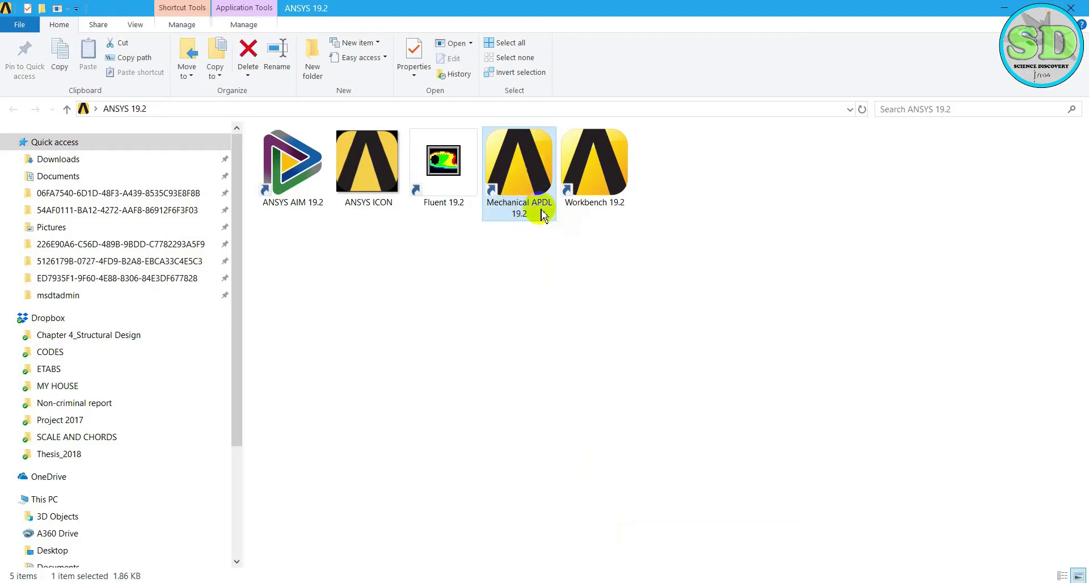
pyautogui.doubleClick(519, 160)
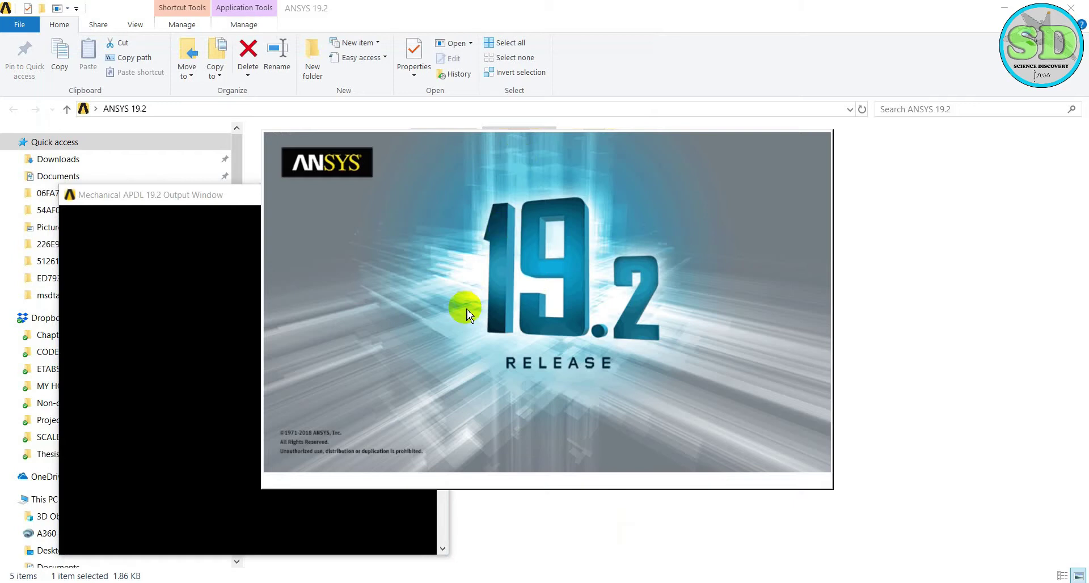
pyautogui.click(176, 277)
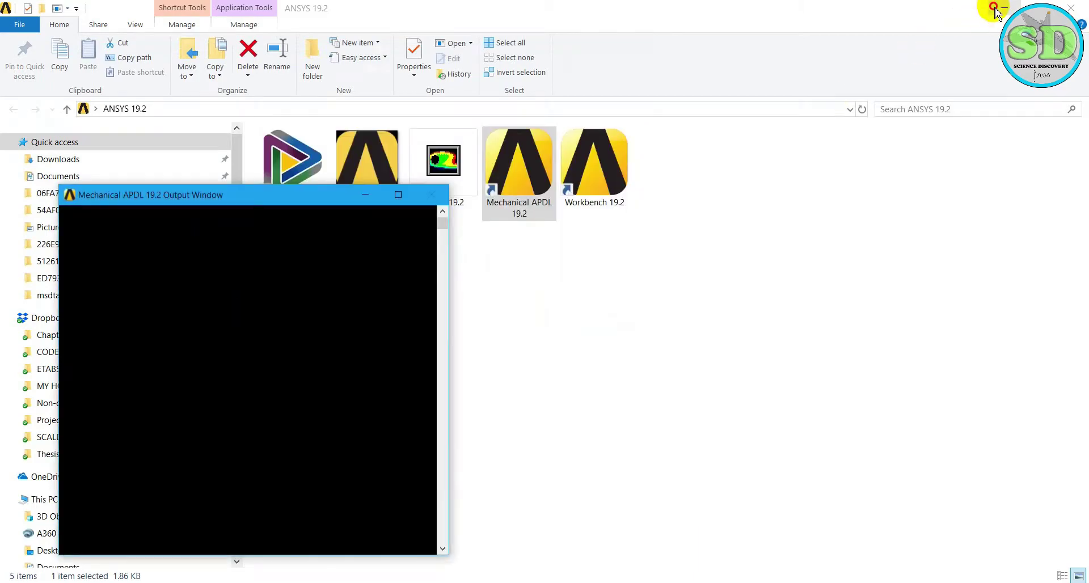
pyautogui.click(999, 9)
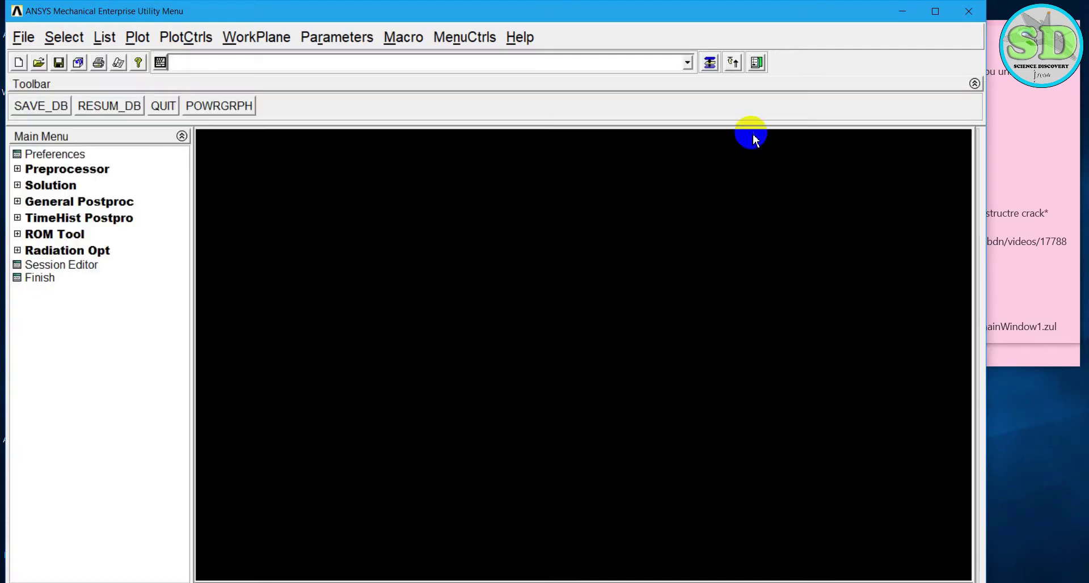
pyautogui.click(942, 10)
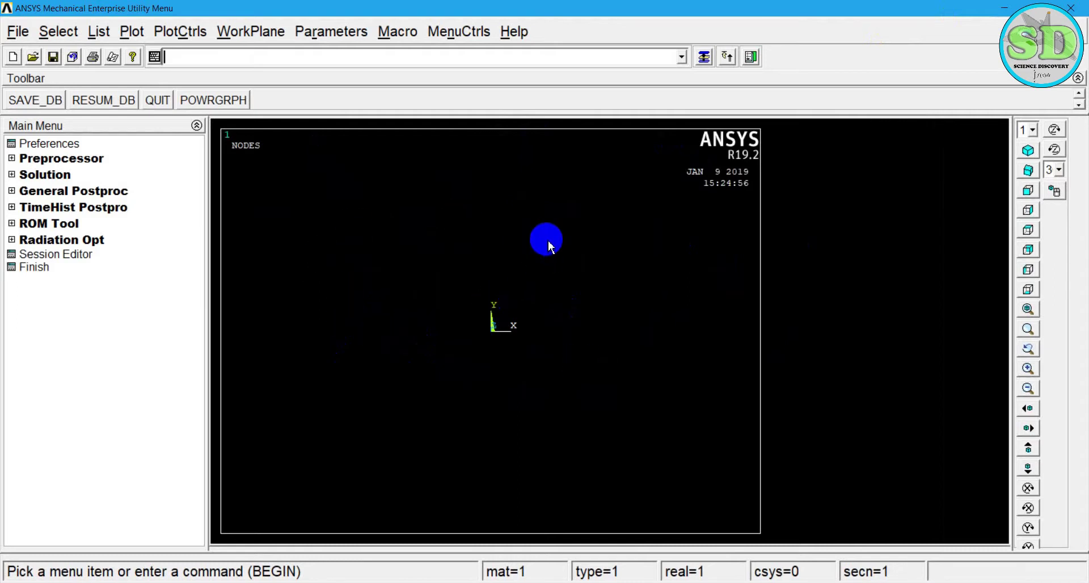
# - Open the saved beam database file.dbb and show the meshed model in isometric view
pyautogui.click(33, 59)
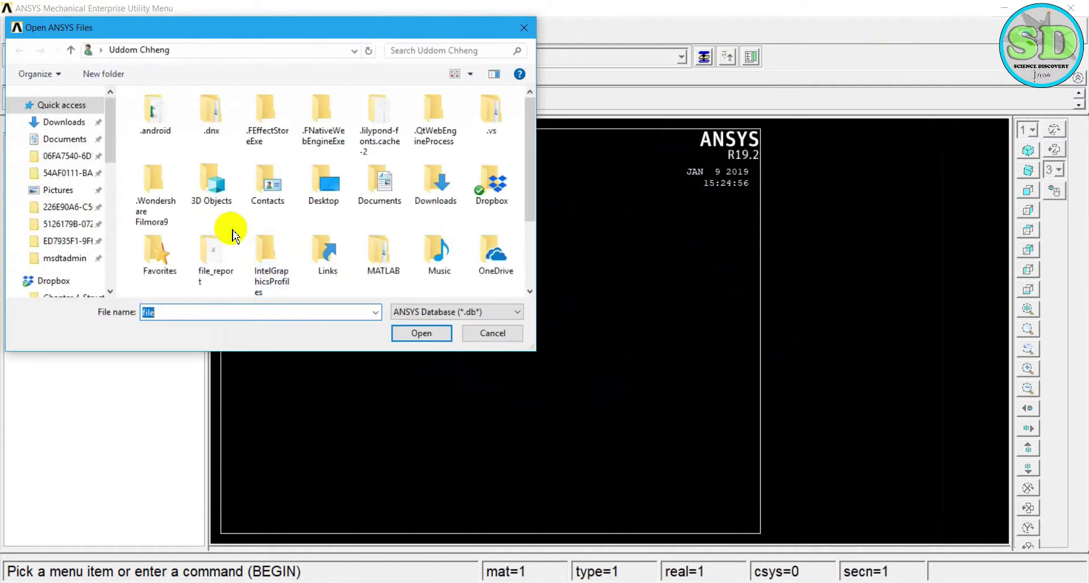
pyautogui.scroll(-2, 232, 232)
pyautogui.click(159, 267)
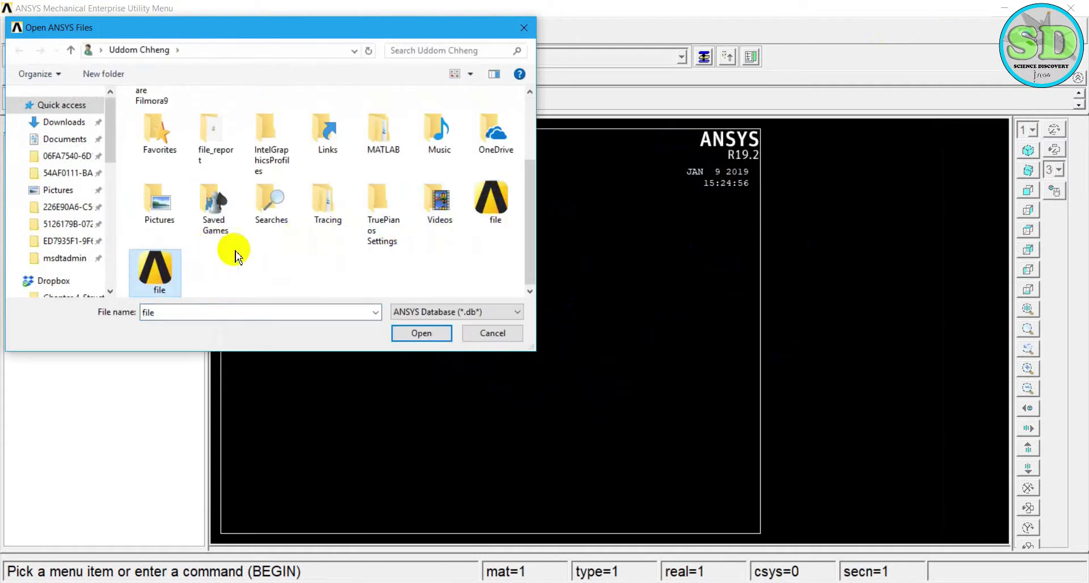
pyautogui.doubleClick(152, 265)
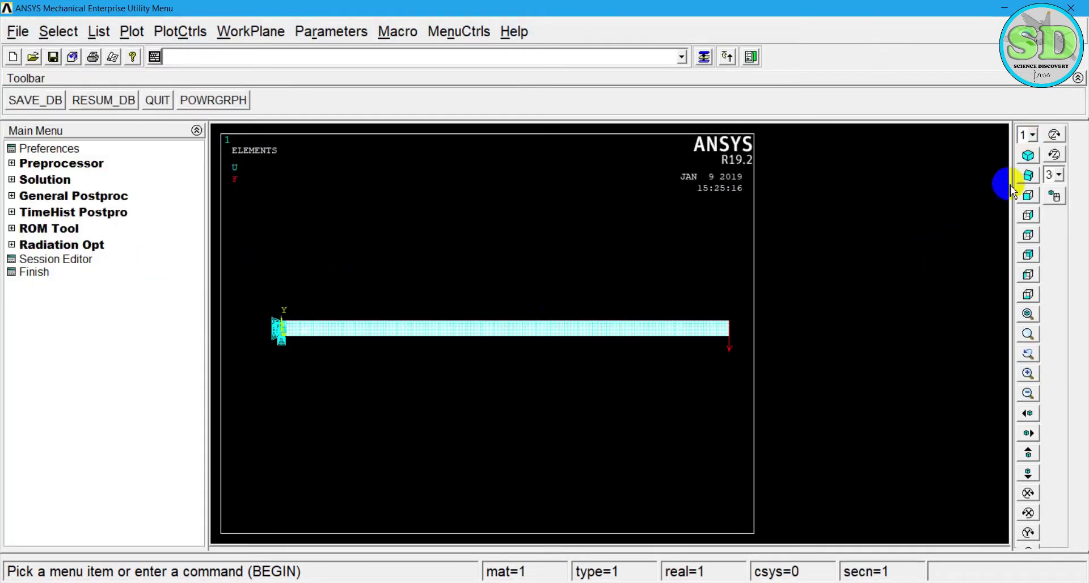
pyautogui.click(1029, 158)
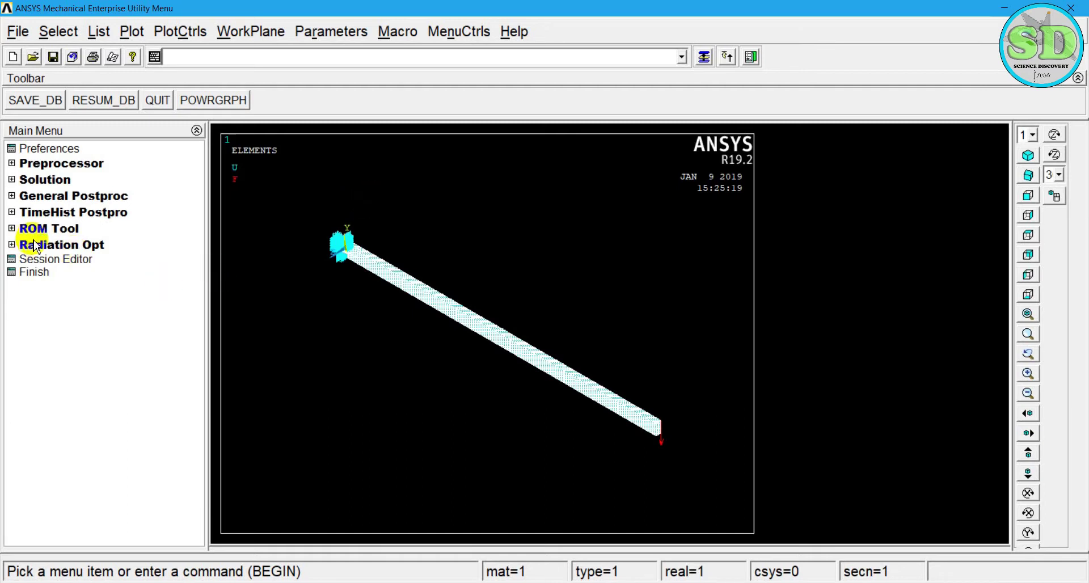
# - Solve the current load step and dismiss the completion note and the solution status listing
pyautogui.click(42, 179)
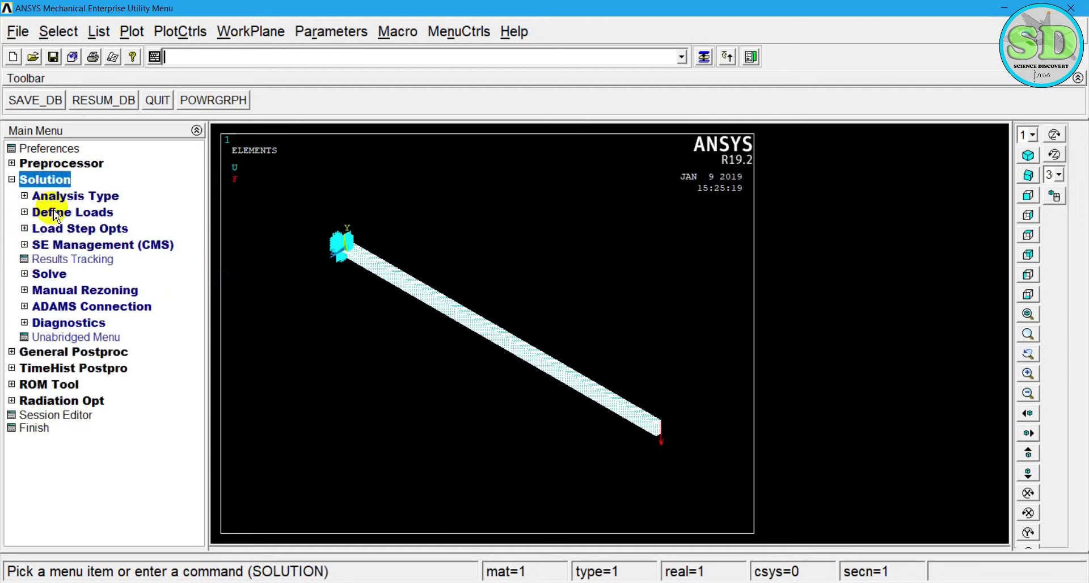
pyautogui.click(55, 274)
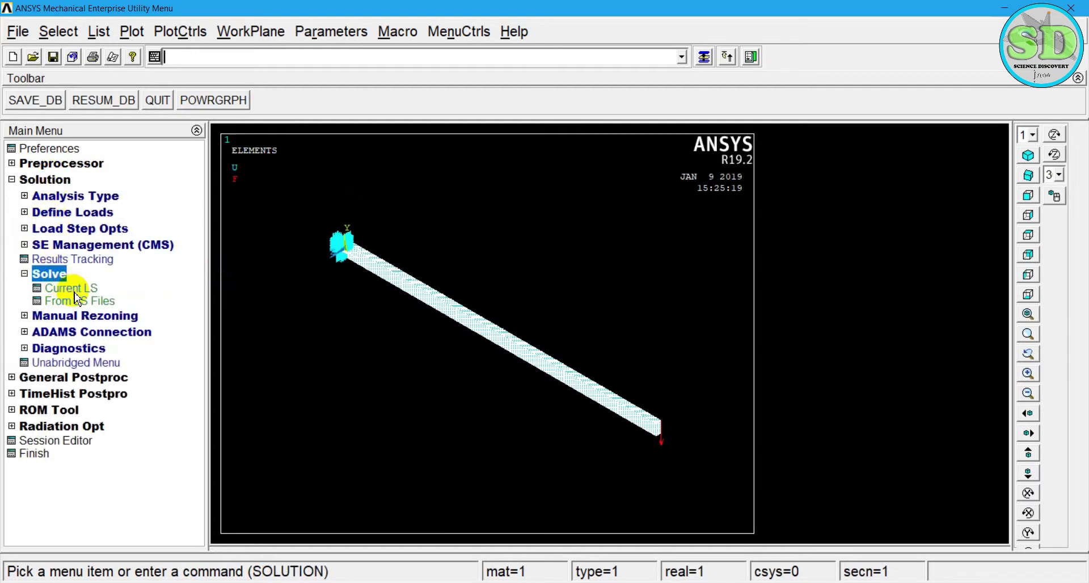
pyautogui.click(74, 291)
pyautogui.click(524, 365)
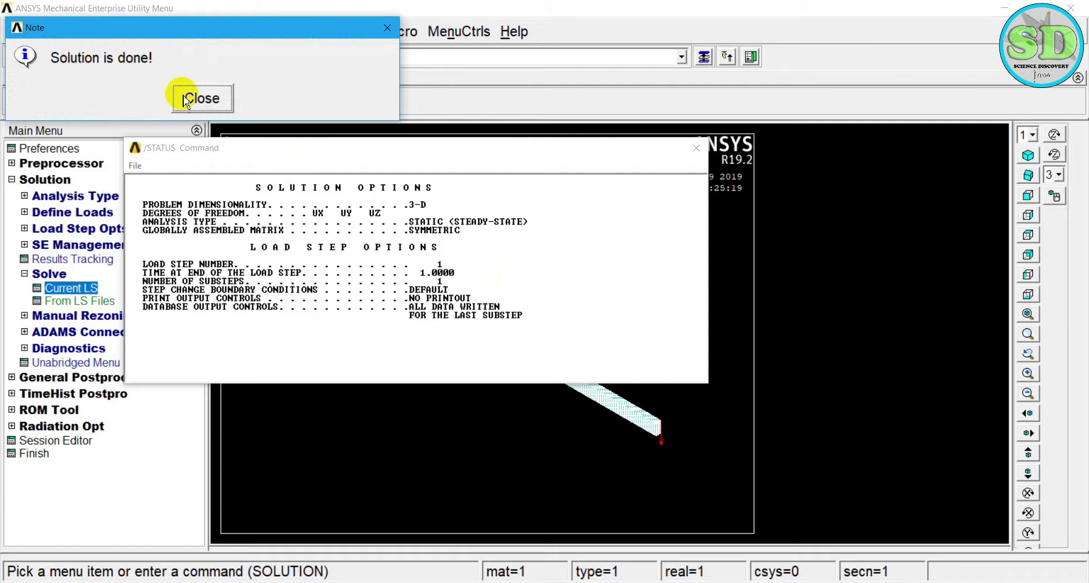
pyautogui.click(199, 98)
pyautogui.click(697, 148)
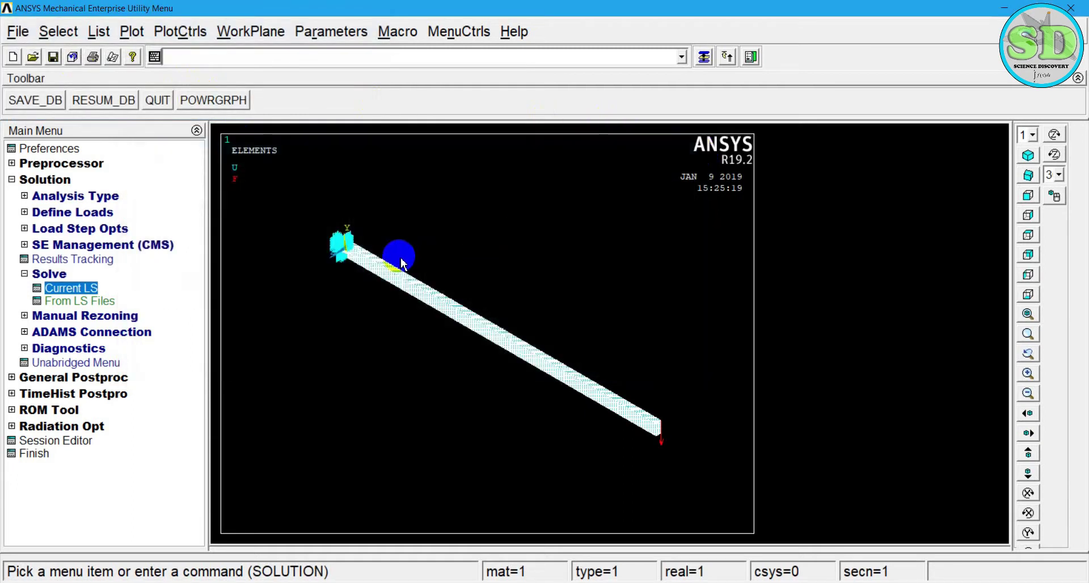
# - Plot the nodal solution contour of the displacement vector sum with the deformed shape only
pyautogui.click(54, 377)
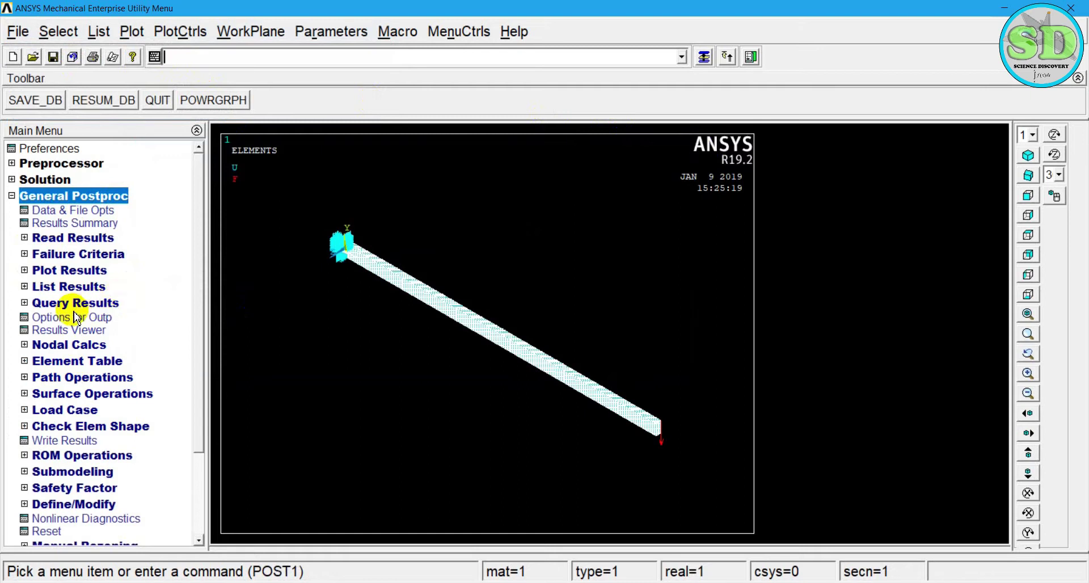
pyautogui.click(55, 271)
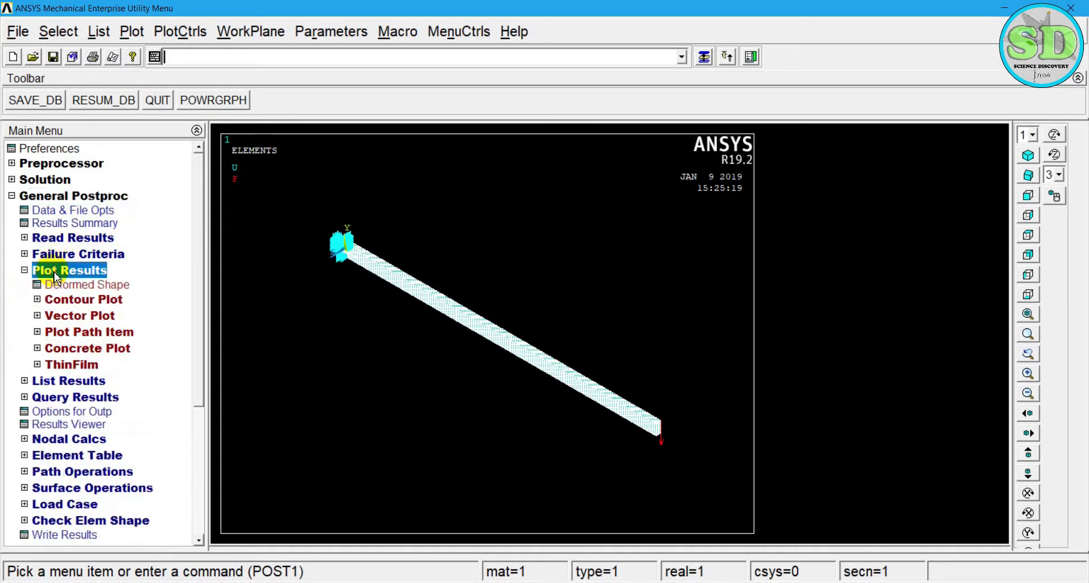
pyautogui.click(65, 299)
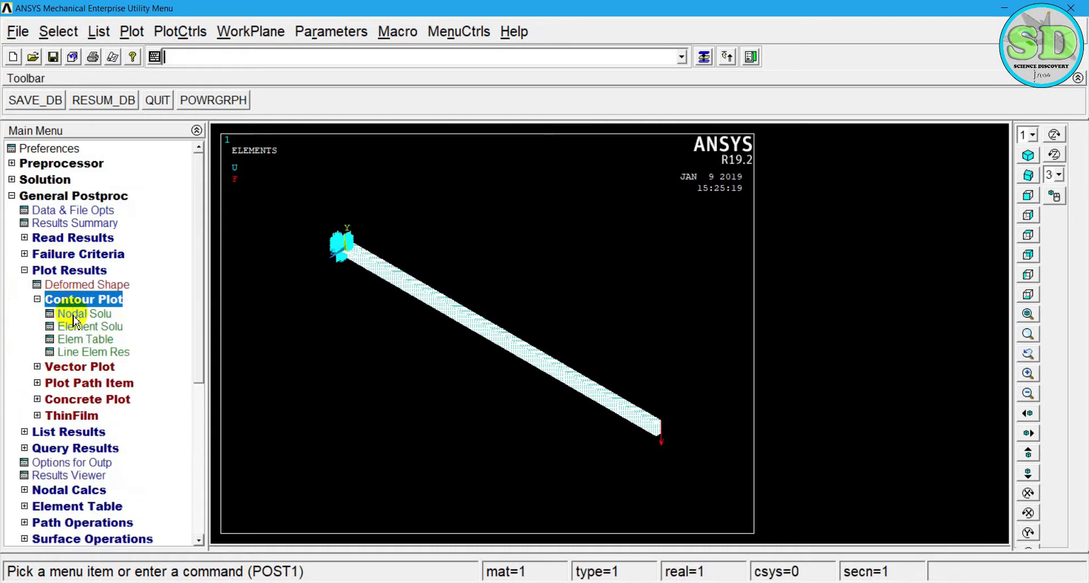
pyautogui.click(73, 316)
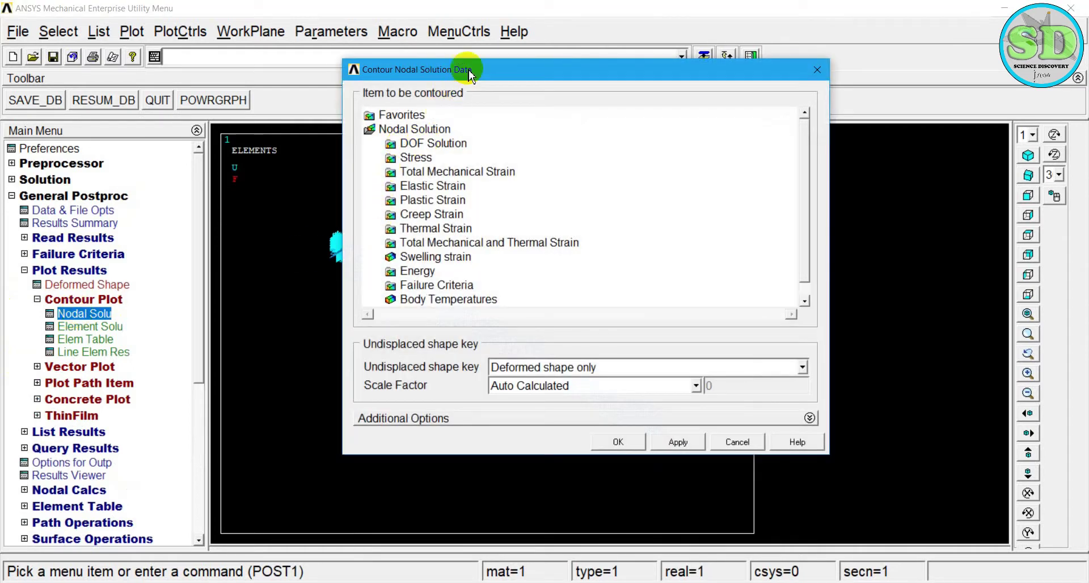
pyautogui.moveTo(467, 65); pyautogui.dragTo(358, 125)
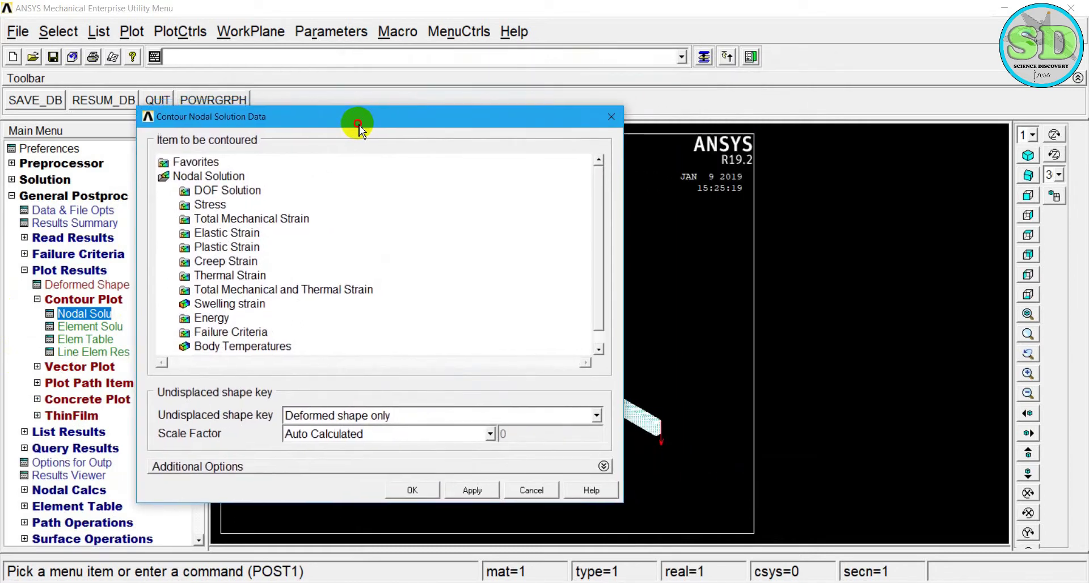
pyautogui.click(203, 190)
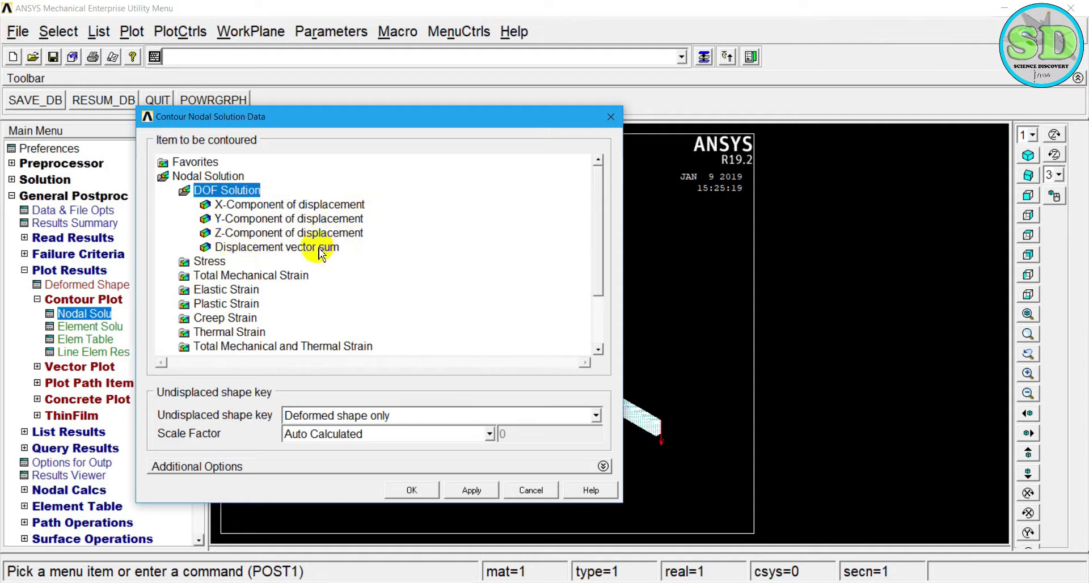
pyautogui.click(268, 254)
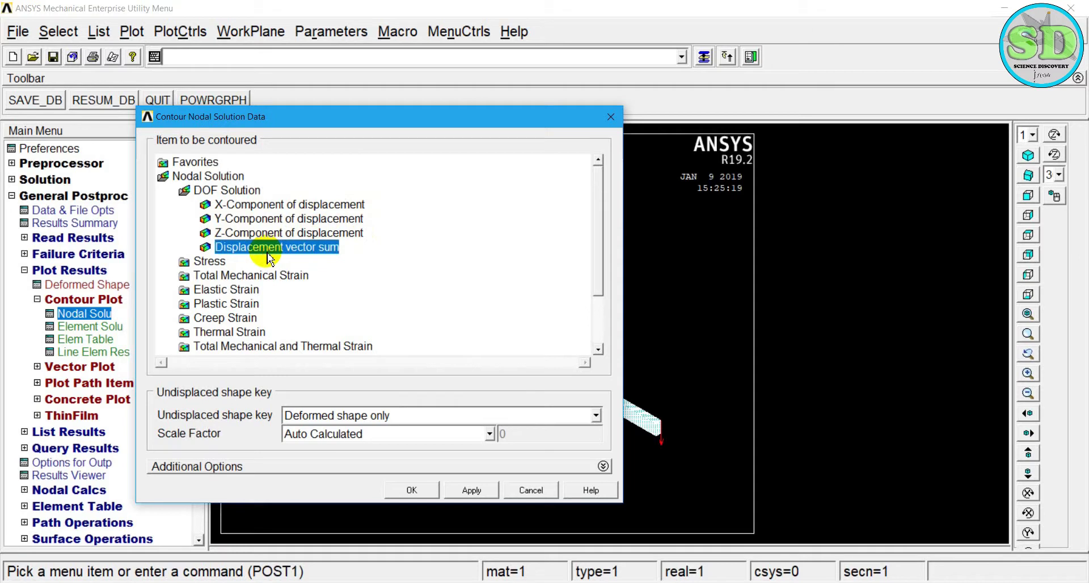
pyautogui.click(413, 491)
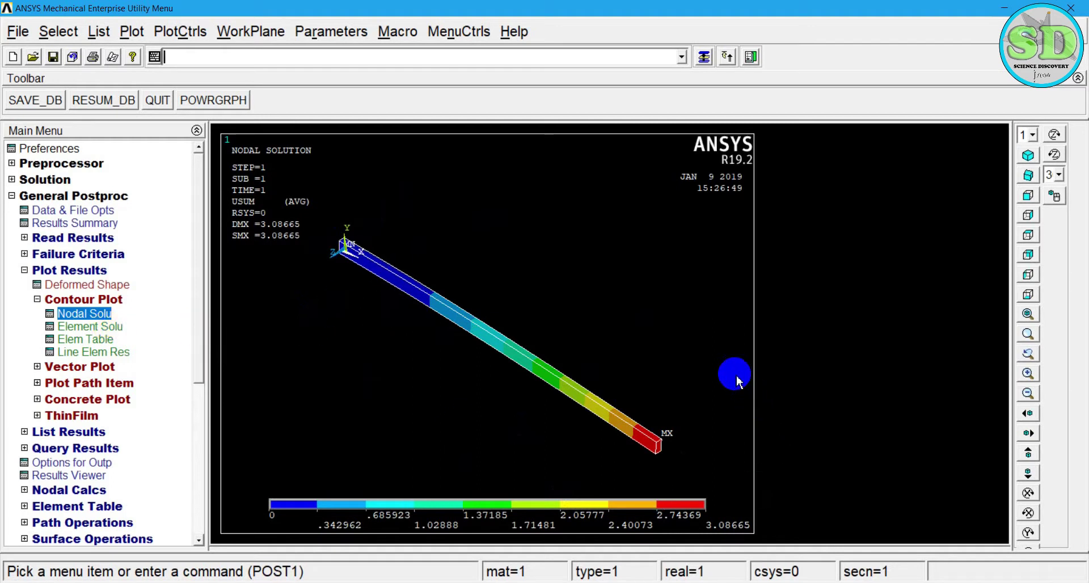
# - Switch to the maximized Mechanical APDL 19.2 Output Window and go back to the start of its log
pyautogui.click(1004, 7)
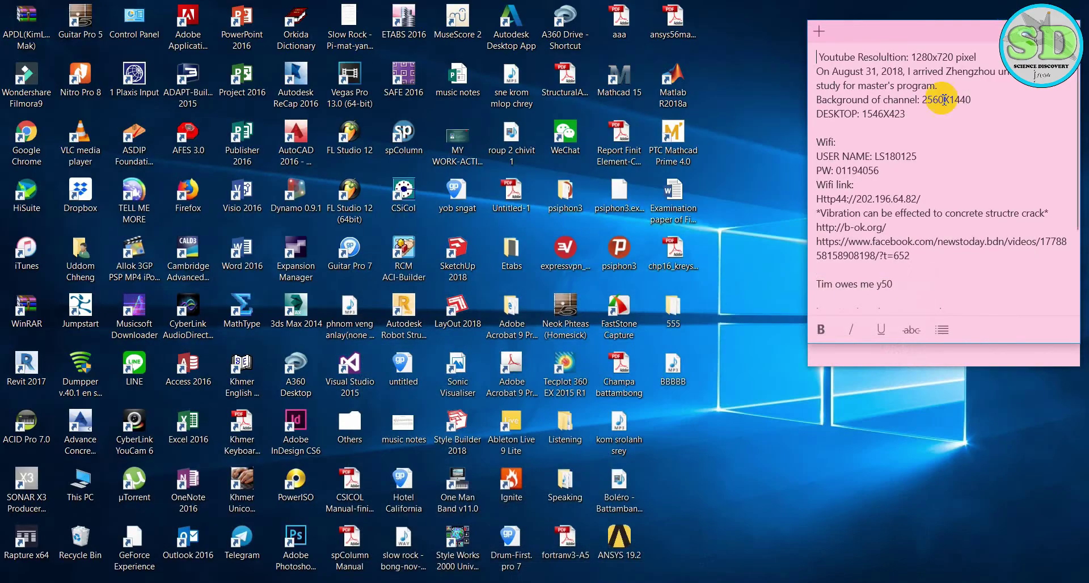
pyautogui.click(679, 533)
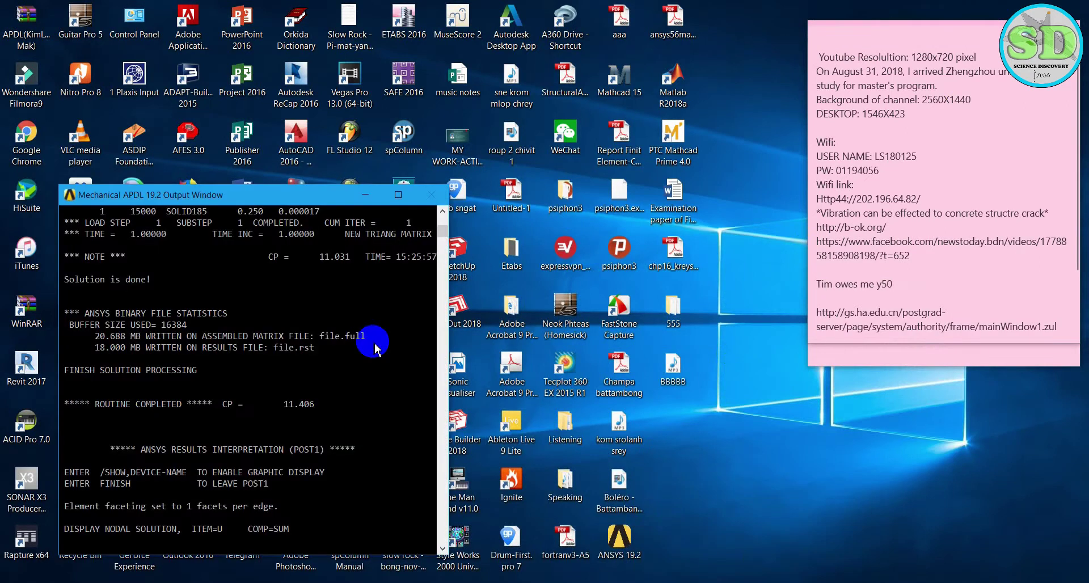
pyautogui.click(398, 195)
pyautogui.scroll(7, 396, 196)
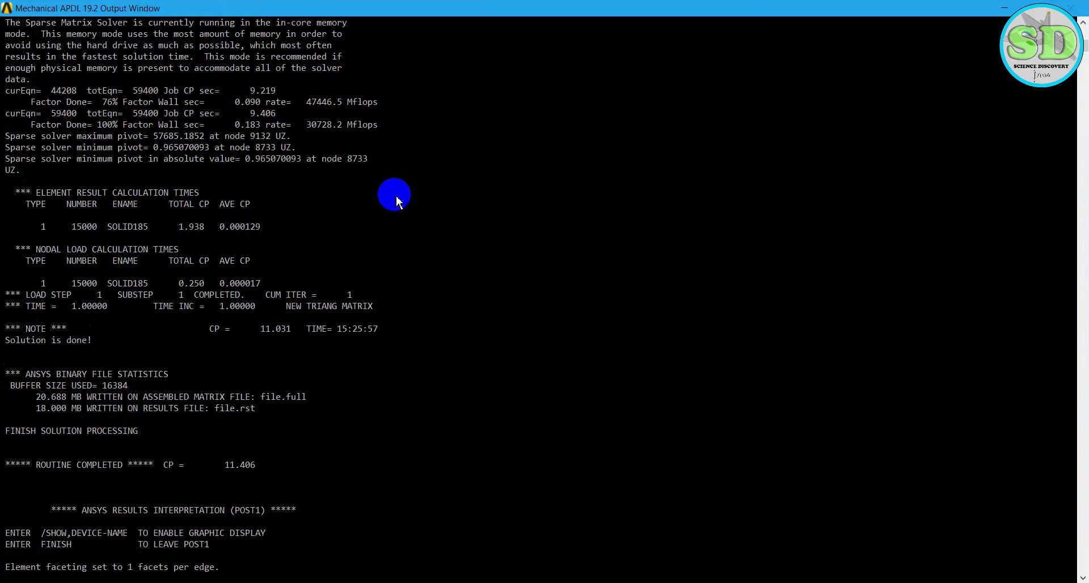
pyautogui.scroll(4, 261, 226)
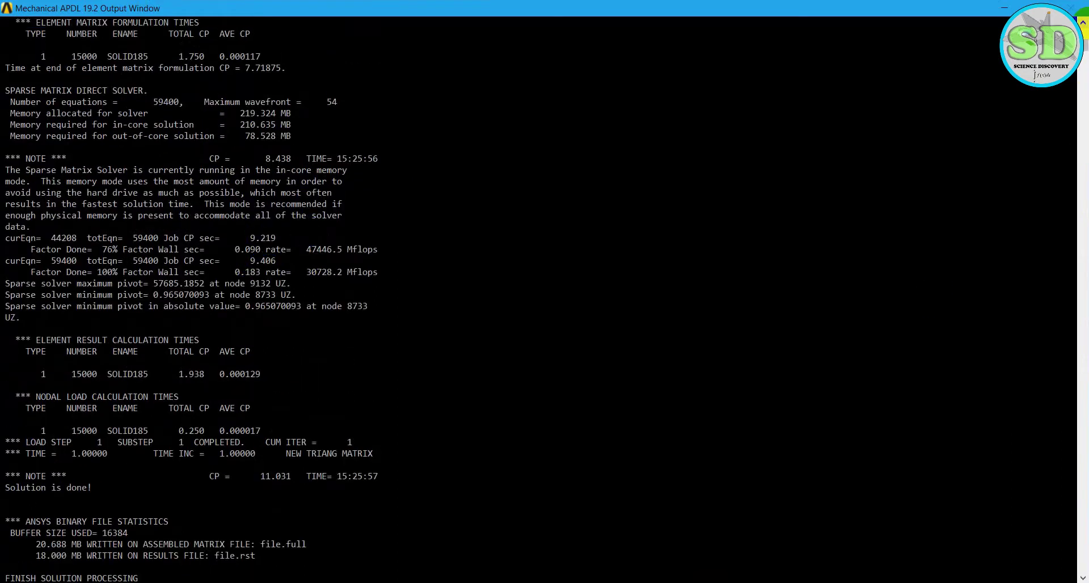
pyautogui.moveTo(1085, 54); pyautogui.dragTo(1085, 22)
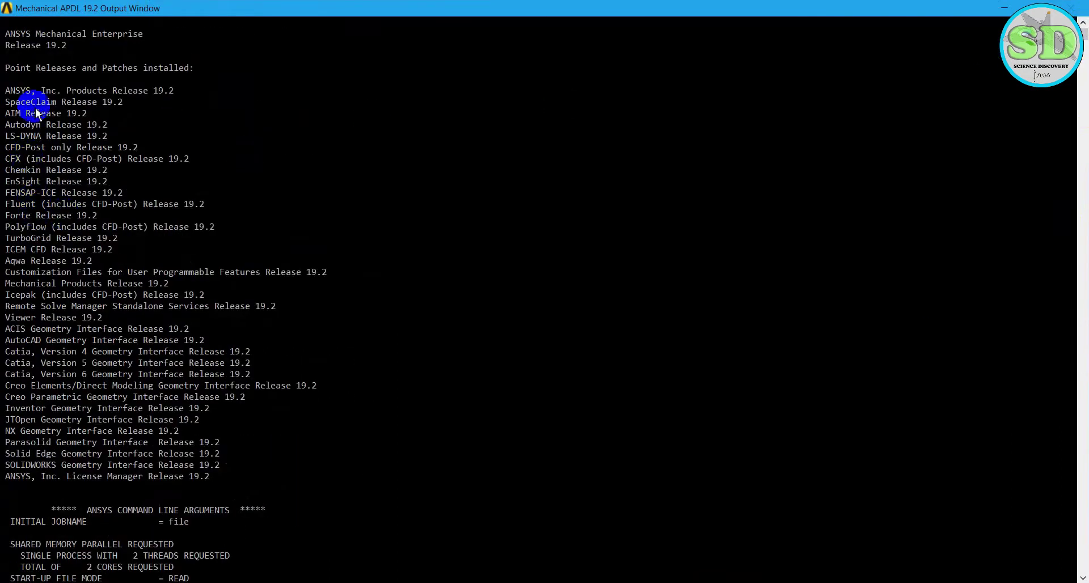
# - Read the output log from the installed releases and command line arguments through the global status to the final nodal solution entry
pyautogui.scroll(-3, 50, 134)
pyautogui.scroll(-7, 48, 271)
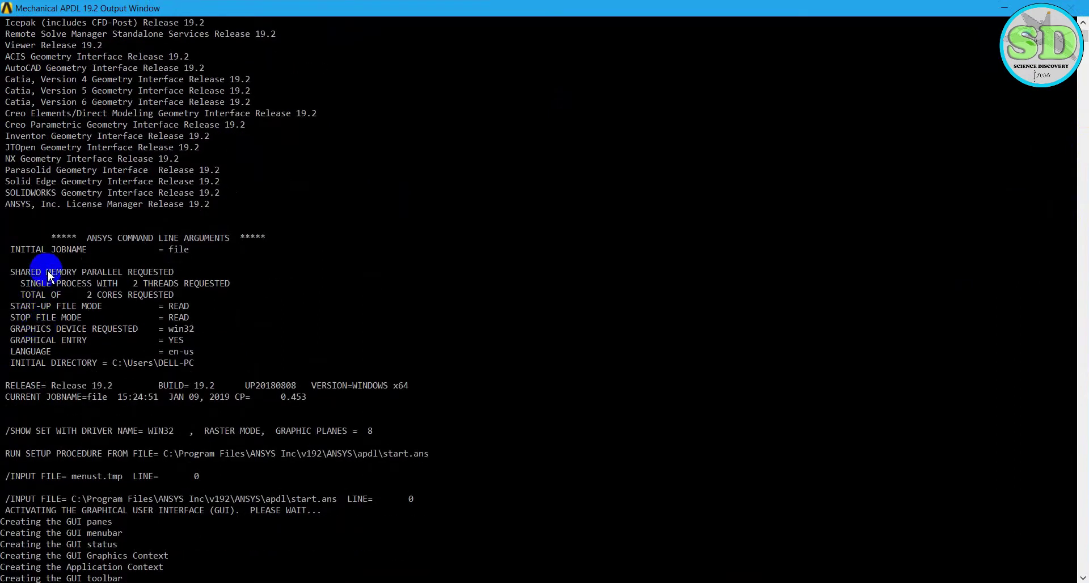
pyautogui.scroll(-6, 47, 271)
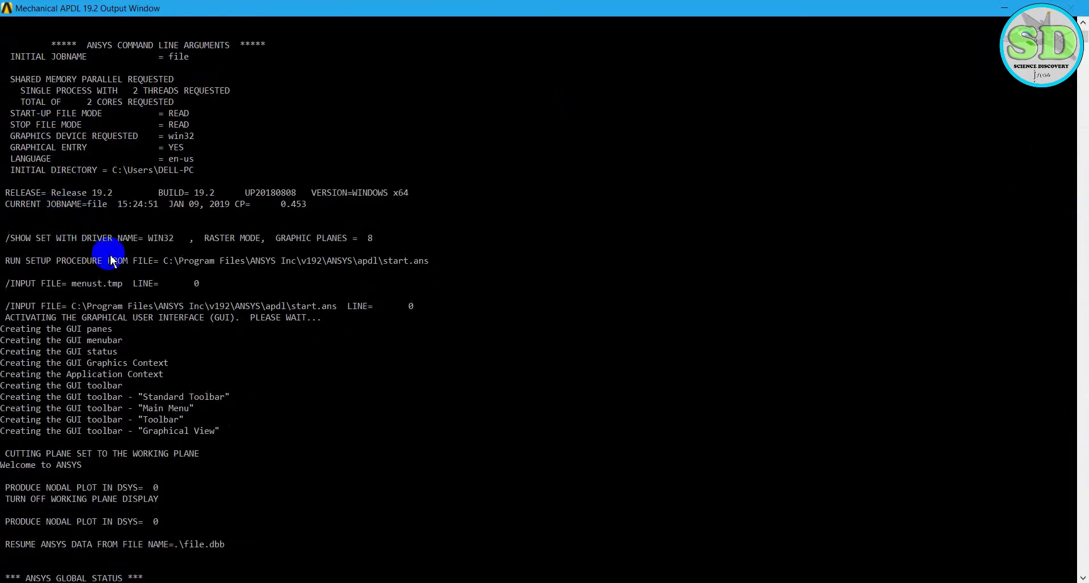
pyautogui.scroll(-7, 100, 294)
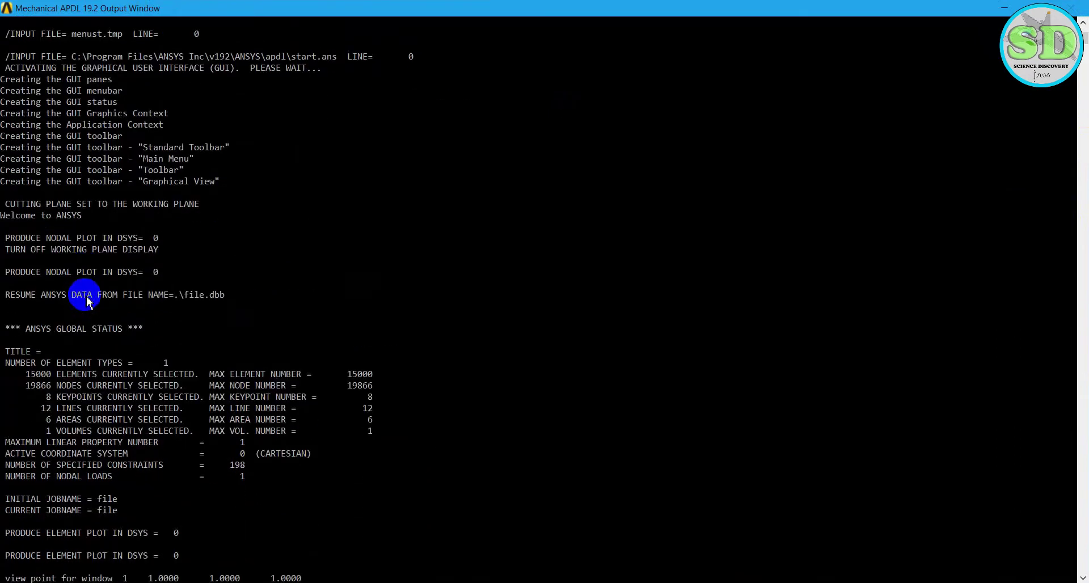
pyautogui.scroll(-1, 90, 307)
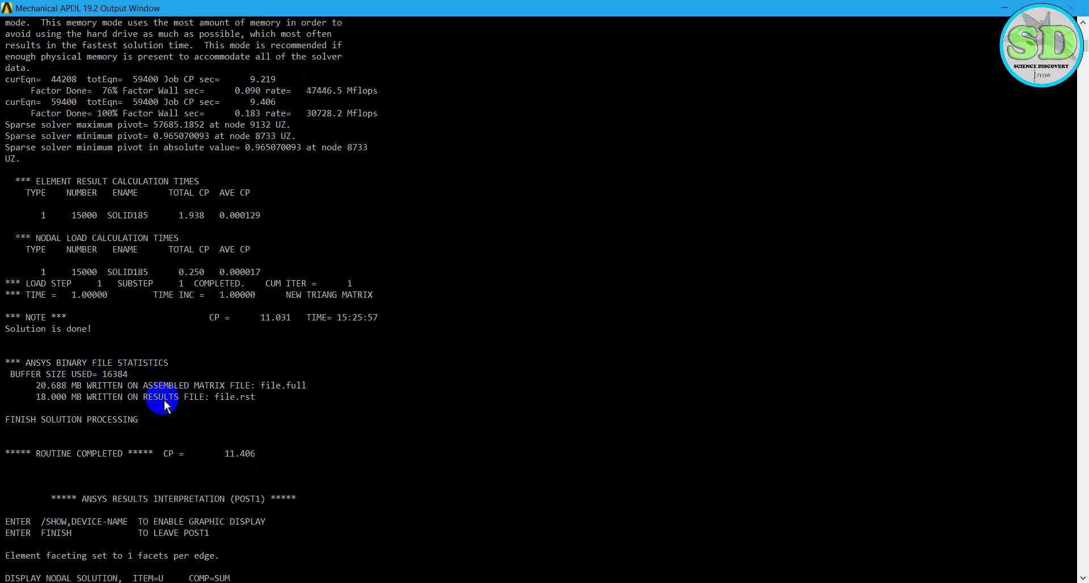
pyautogui.scroll(-1, 114, 386)
pyautogui.scroll(-1, 23, 357)
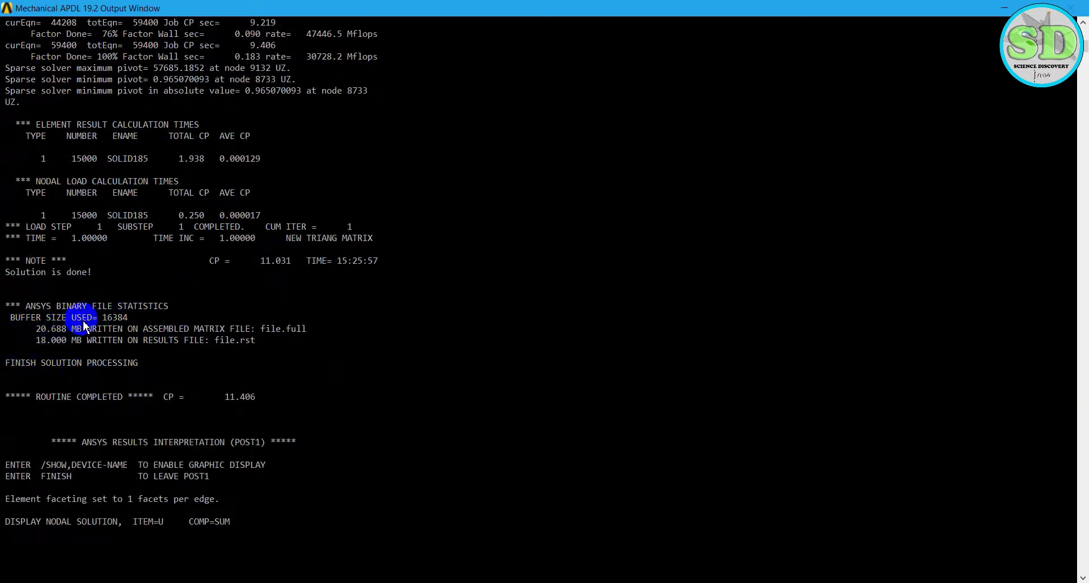
pyautogui.scroll(-4, 83, 321)
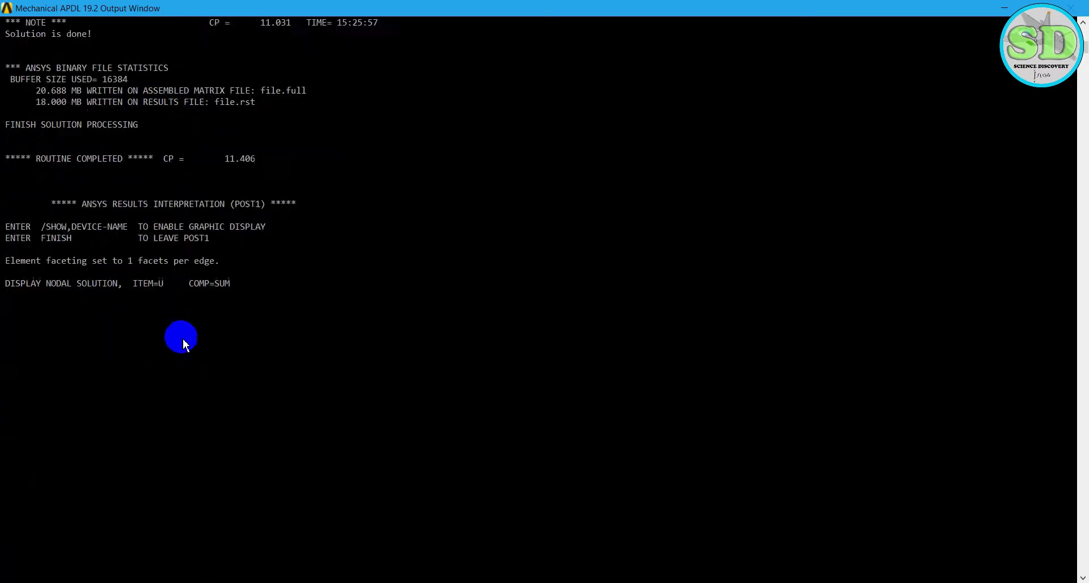
# - Review the output log backwards from the solver statistics and solution options to the command line arguments
pyautogui.scroll(12, 183, 339)
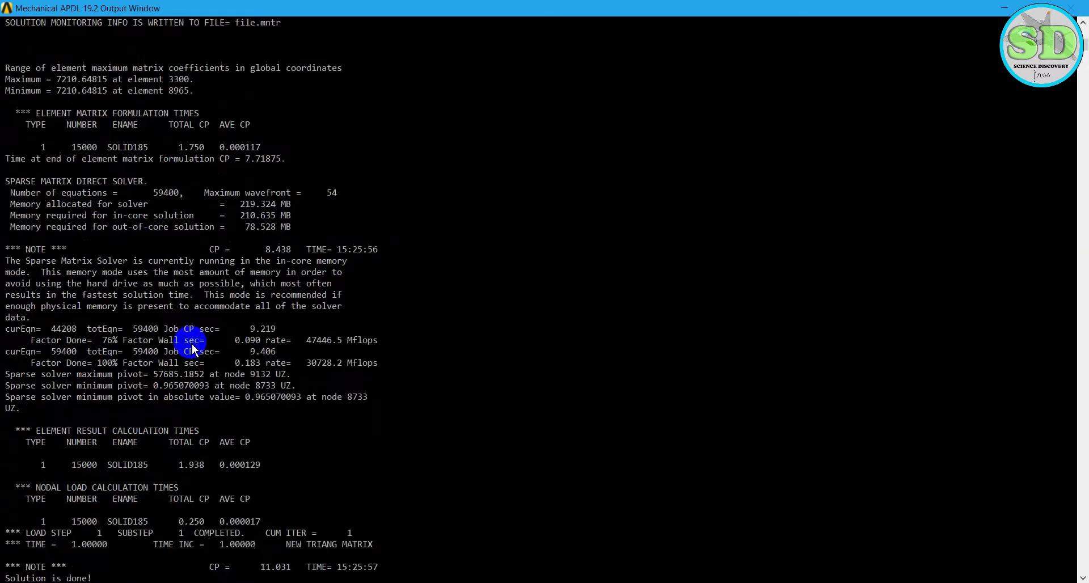
pyautogui.scroll(18, 192, 347)
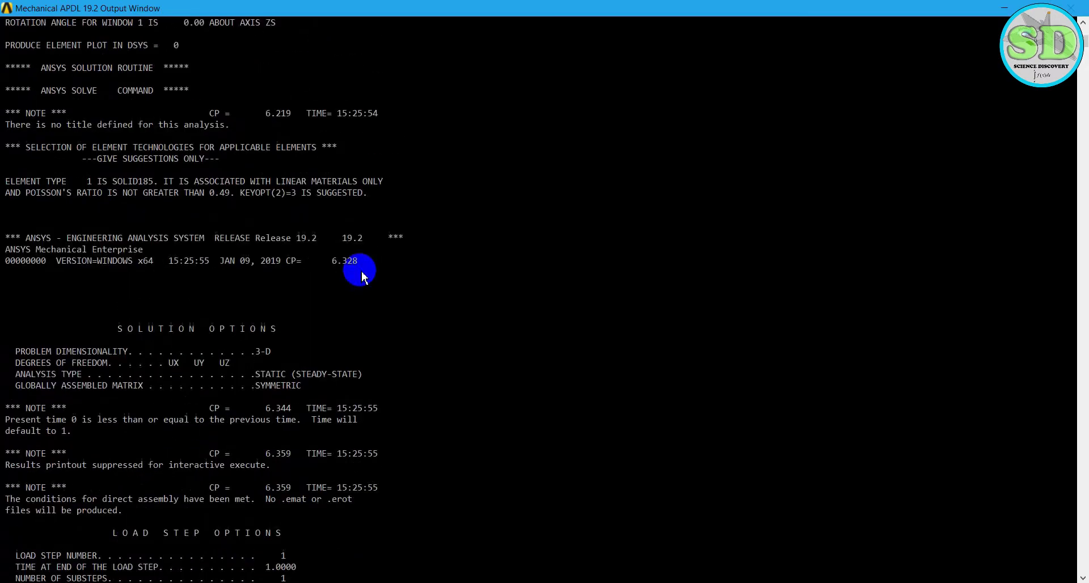
pyautogui.scroll(15, 363, 273)
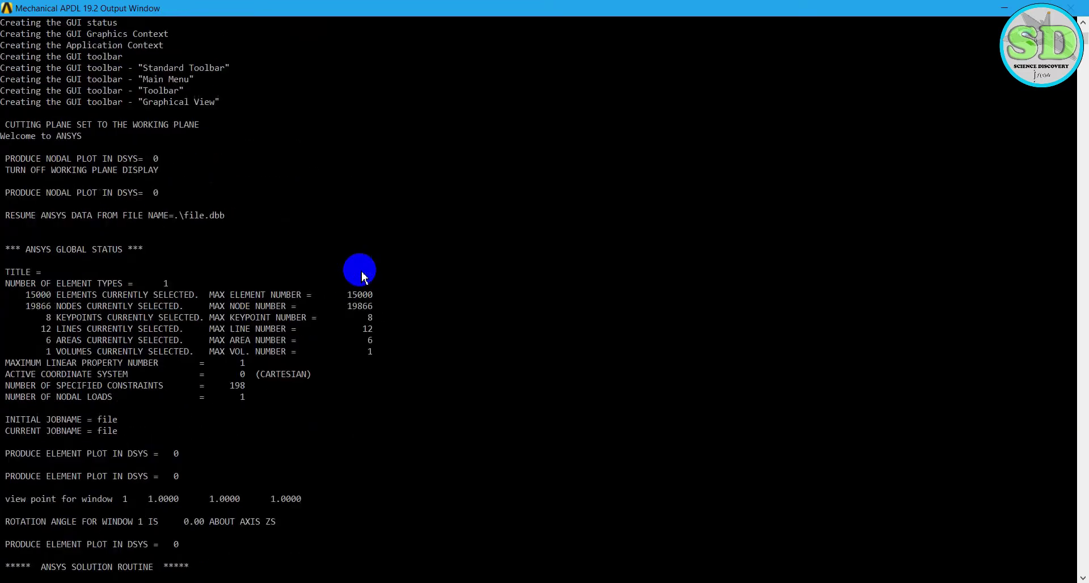
pyautogui.scroll(5, 363, 276)
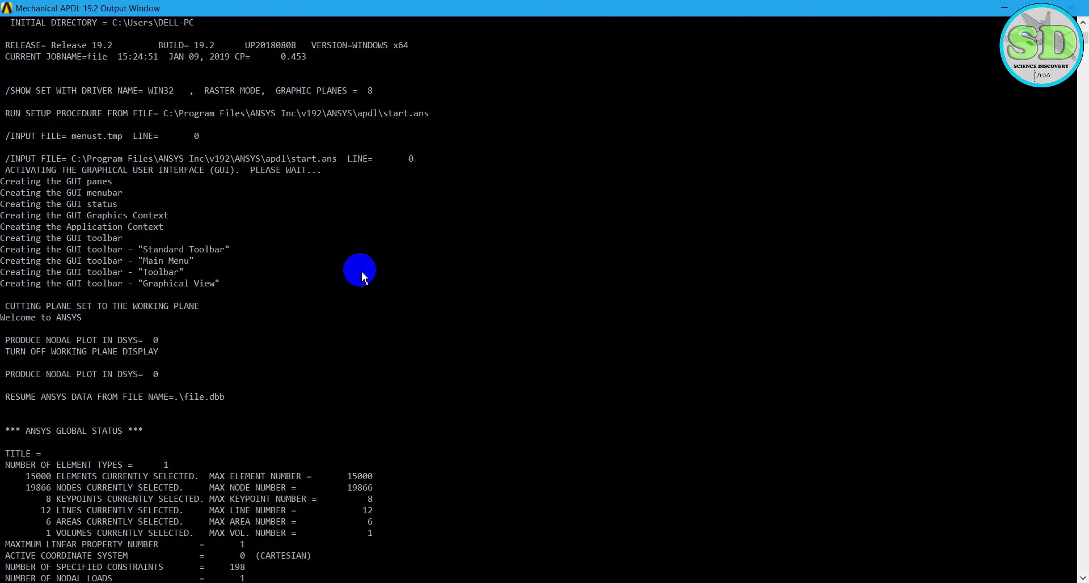
pyautogui.scroll(13, 363, 277)
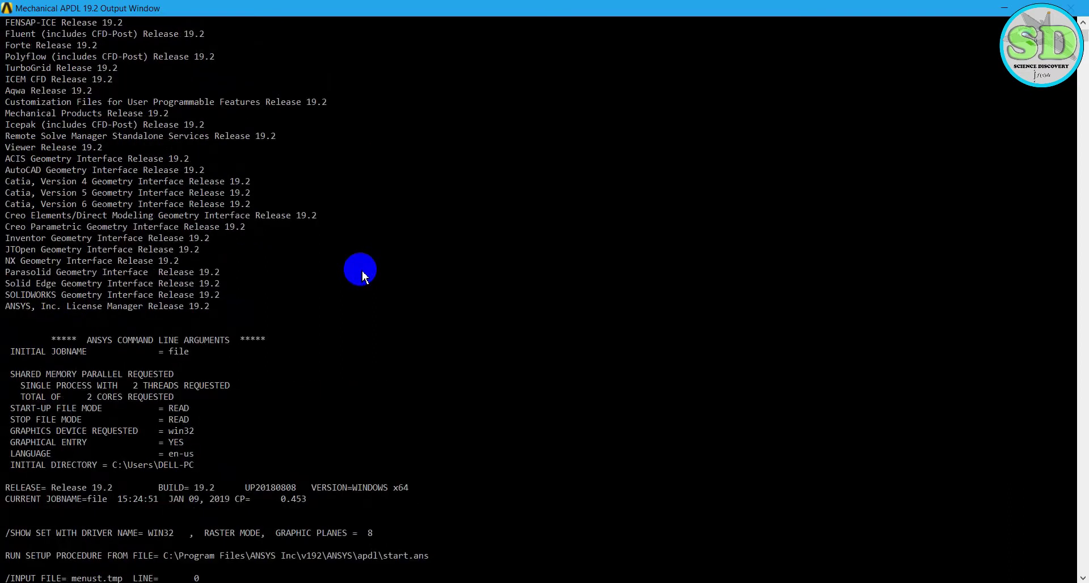